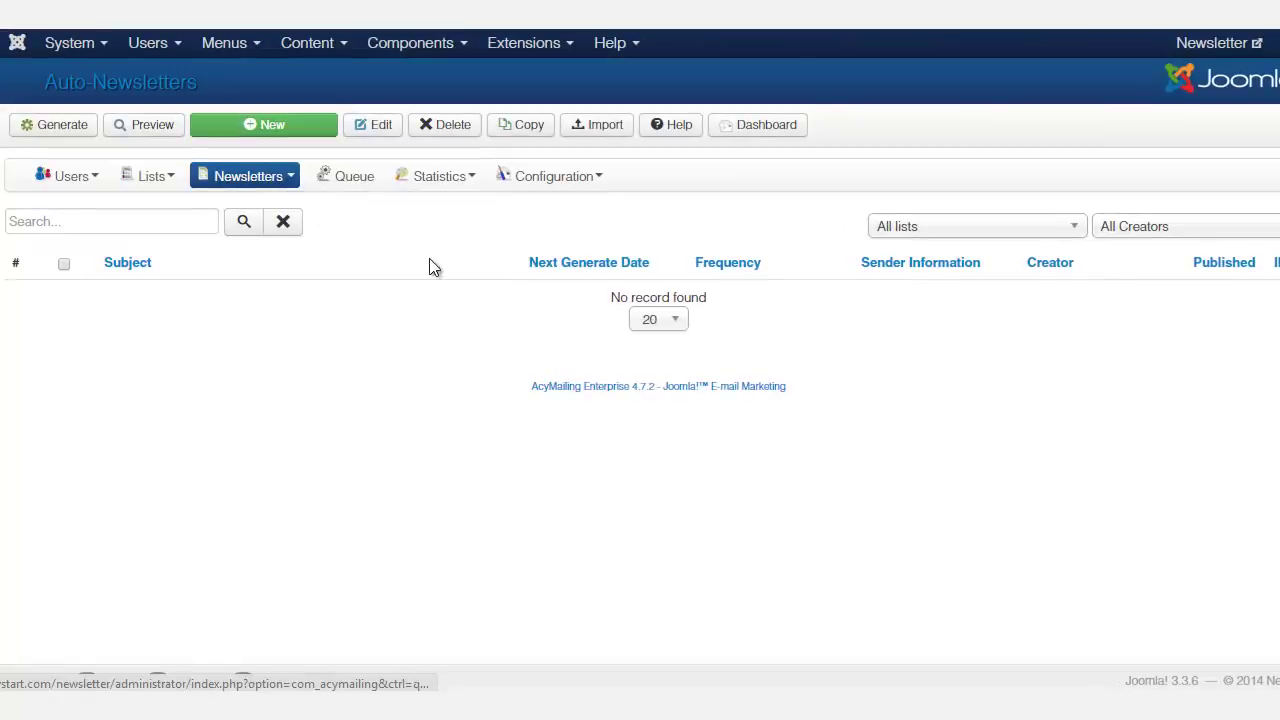
# Create a new auto-newsletter with the subject "Autopilot Newsletter" and set it as published
pyautogui.click(286, 189)
pyautogui.click(284, 244)
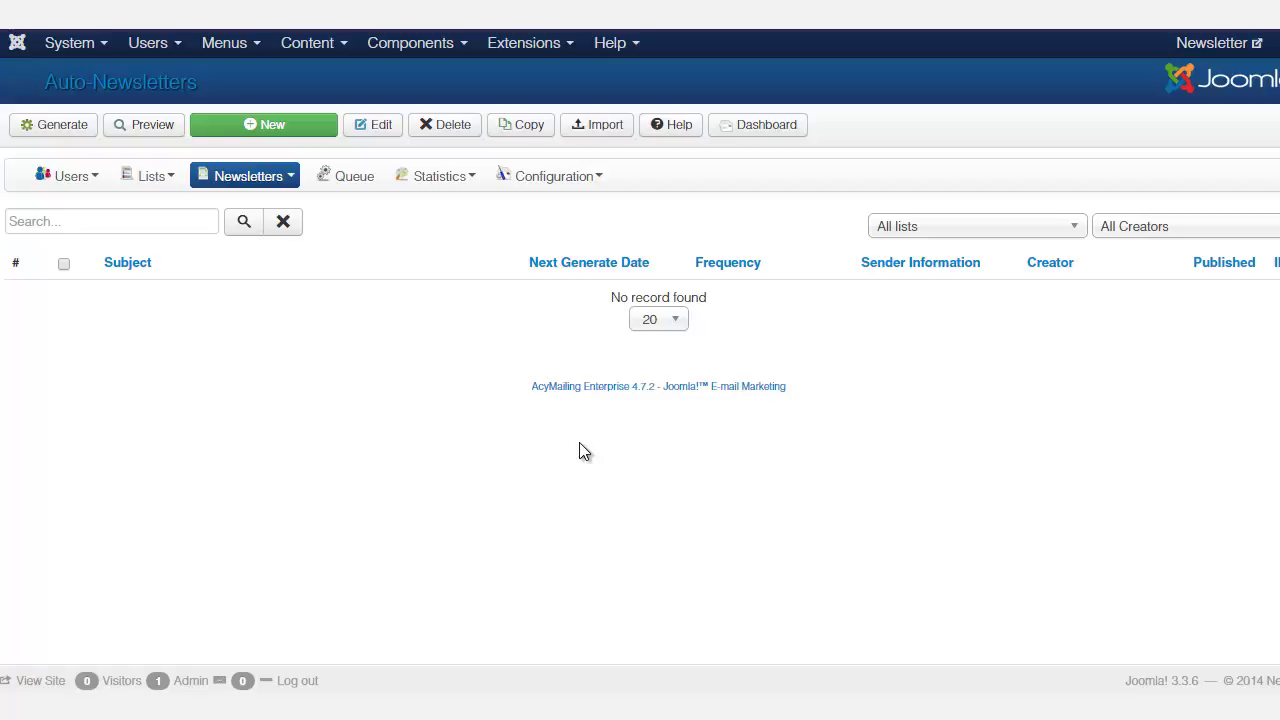
pyautogui.click(295, 125)
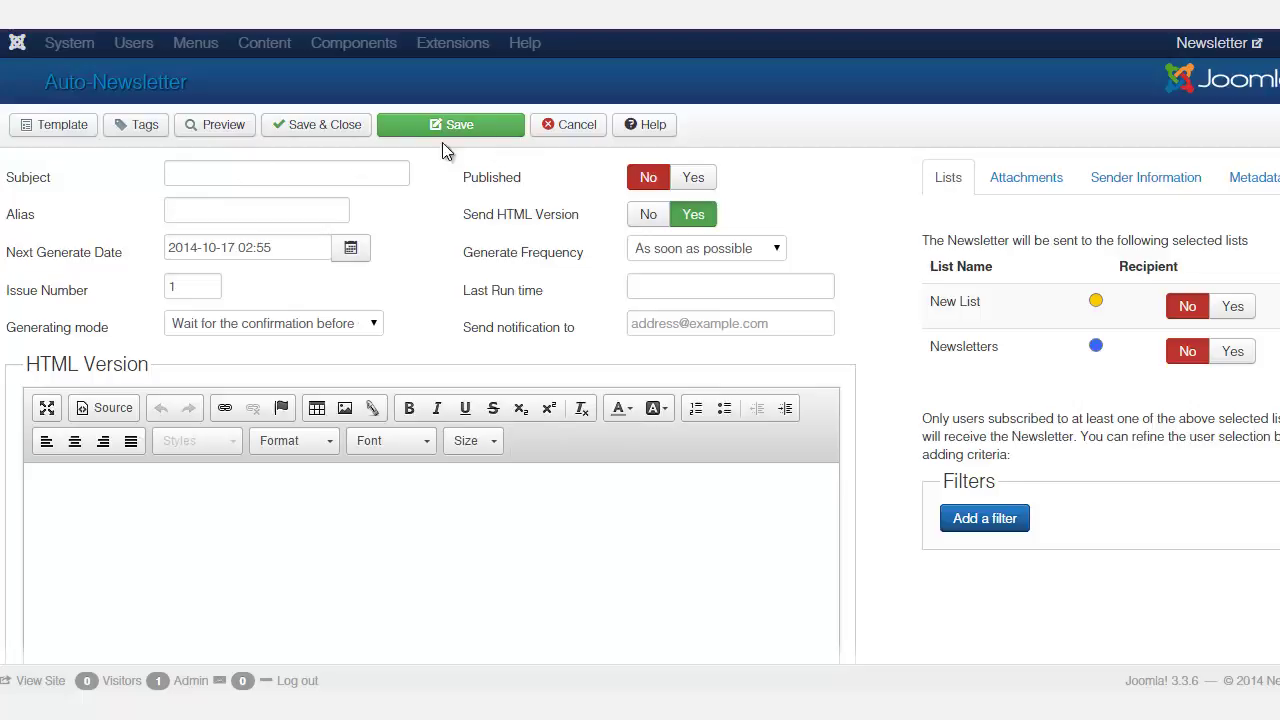
pyautogui.click(206, 173)
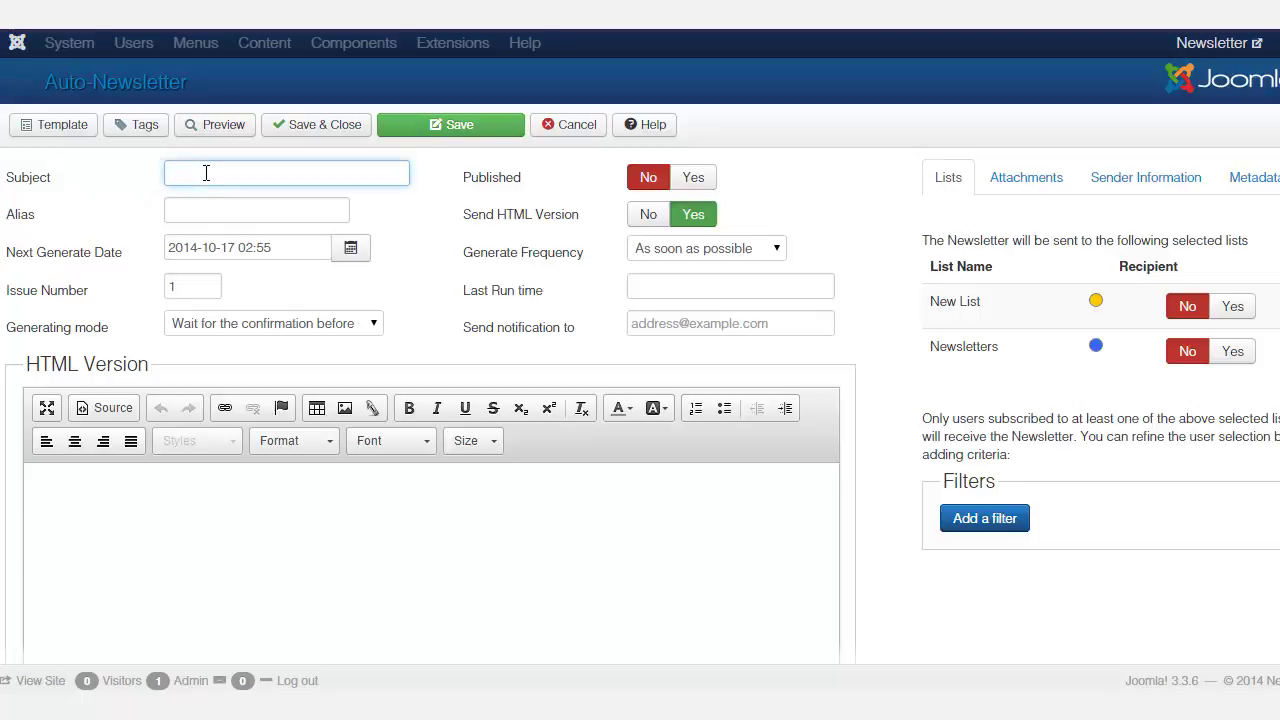
pyautogui.write('Autopilot Newsletter')
pyautogui.click(684, 179)
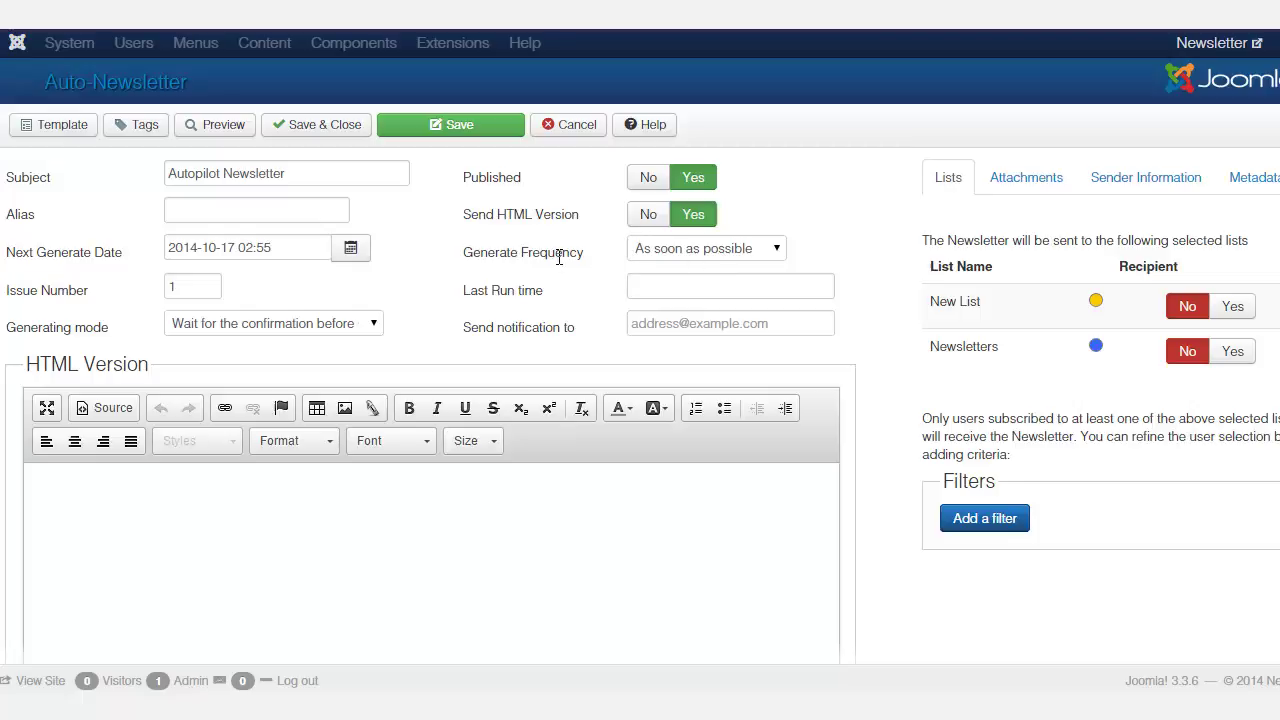
# Set the newsletter's generate frequency to on the 1st Monday of the month, checking the available ordinals and weekdays
pyautogui.click(708, 252)
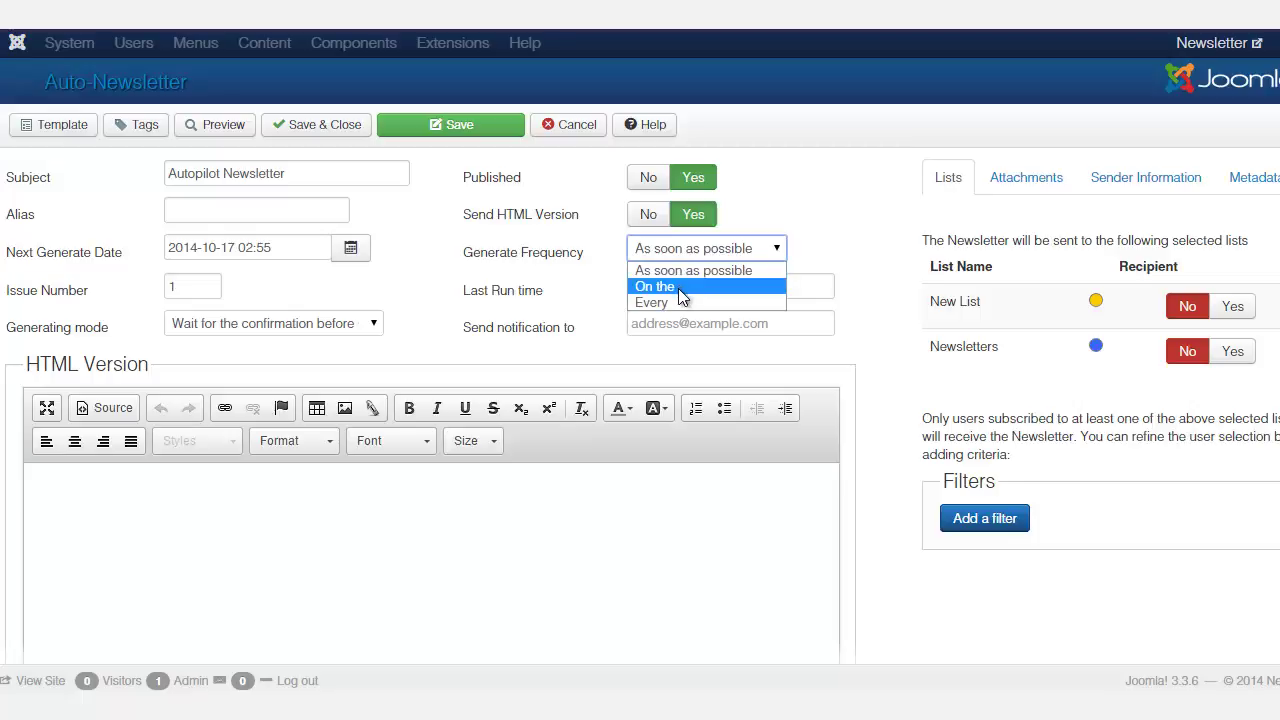
pyautogui.click(678, 288)
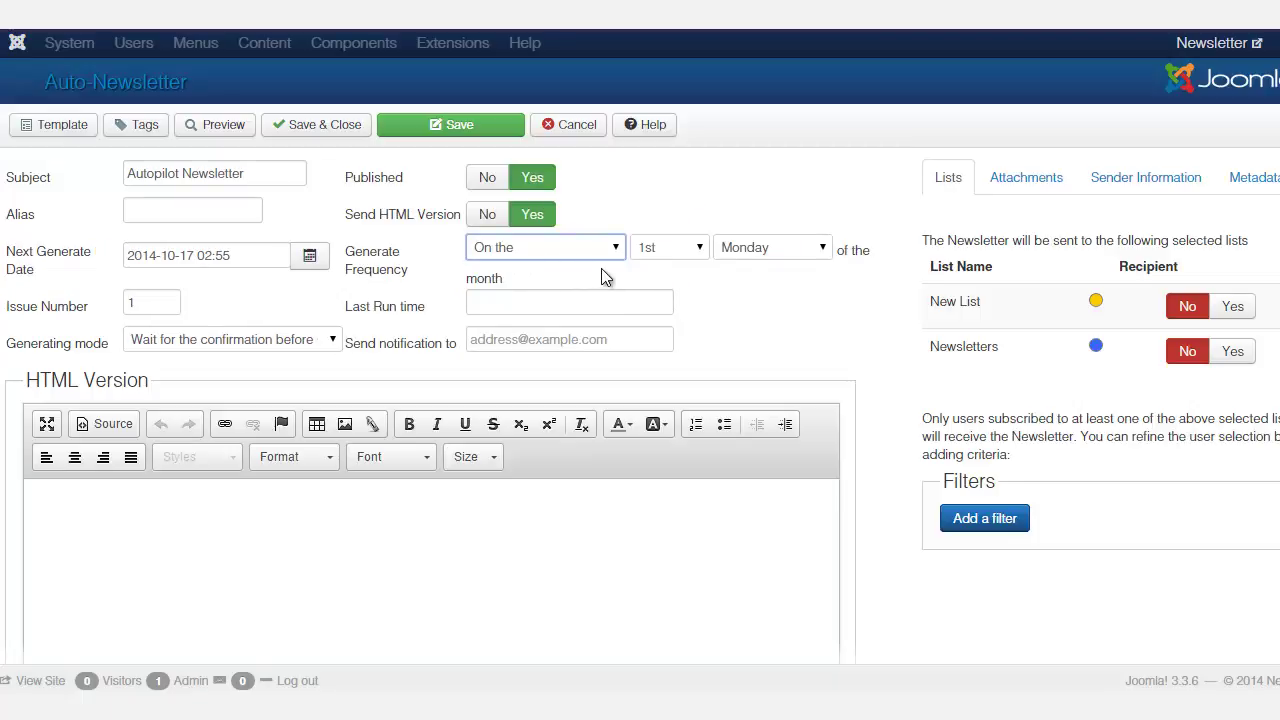
pyautogui.click(781, 257)
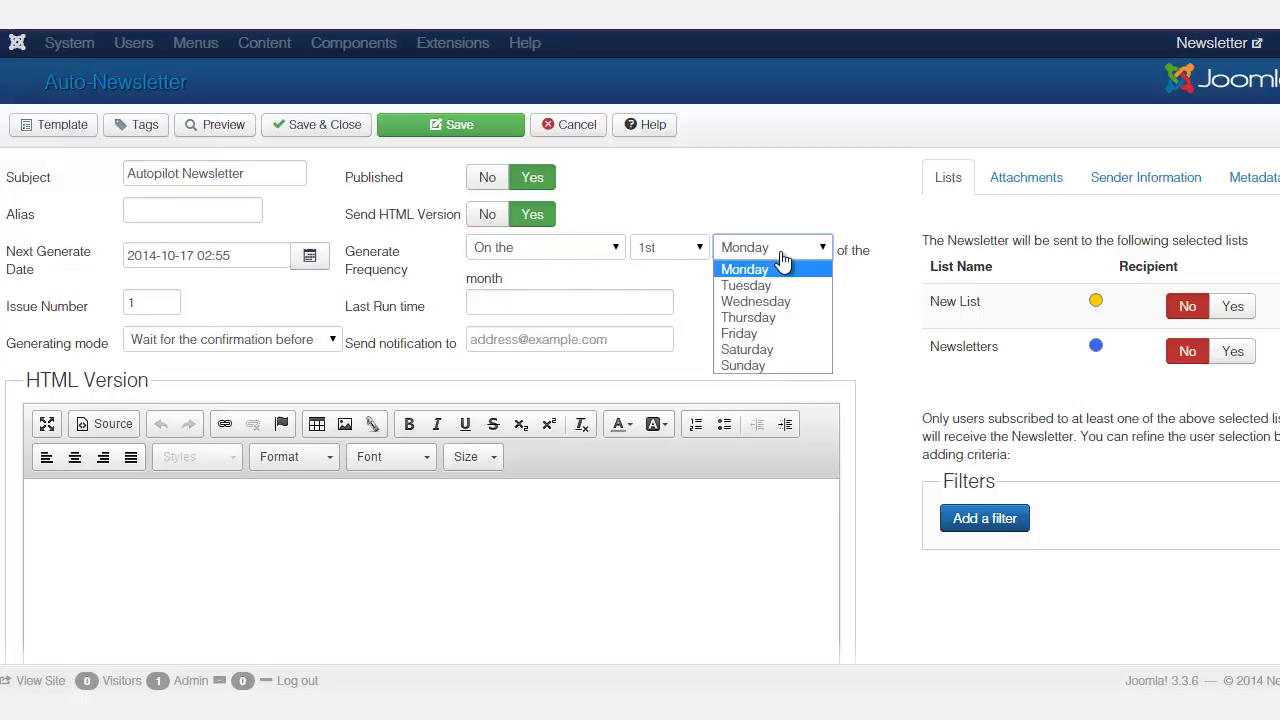
pyautogui.click(781, 257)
pyautogui.click(685, 257)
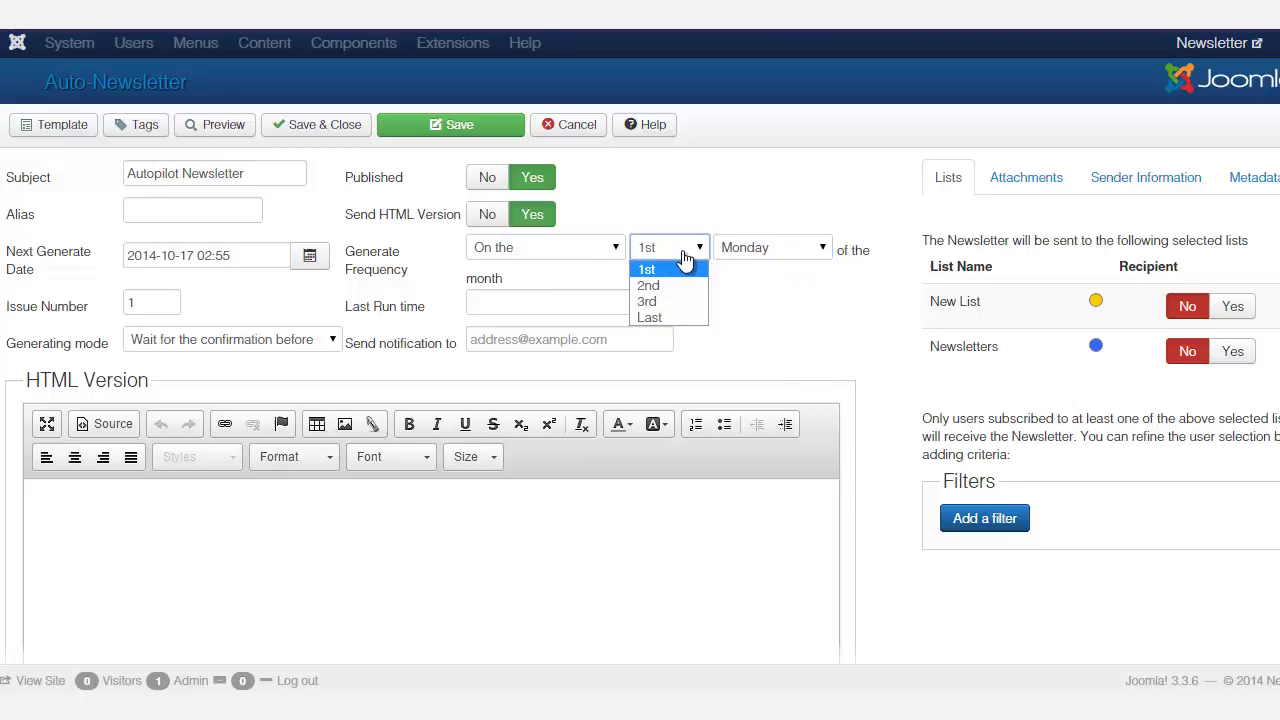
pyautogui.click(685, 257)
pyautogui.click(686, 252)
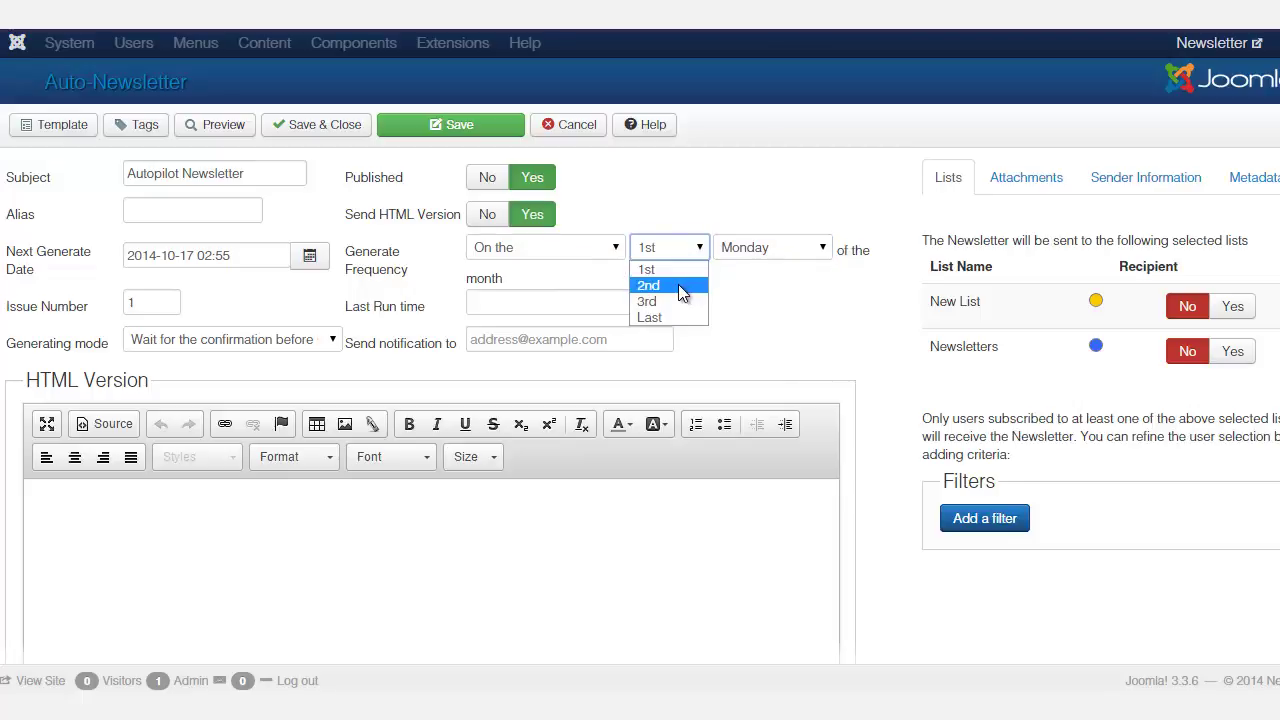
pyautogui.click(797, 299)
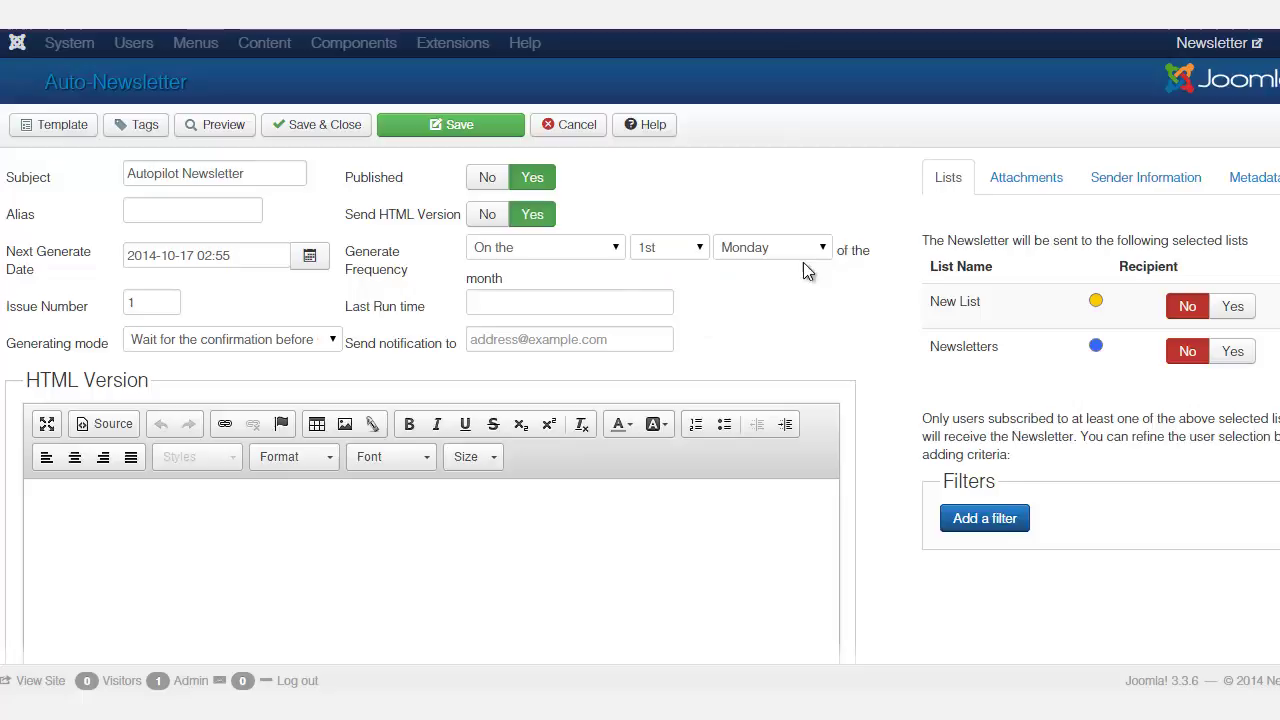
pyautogui.click(597, 304)
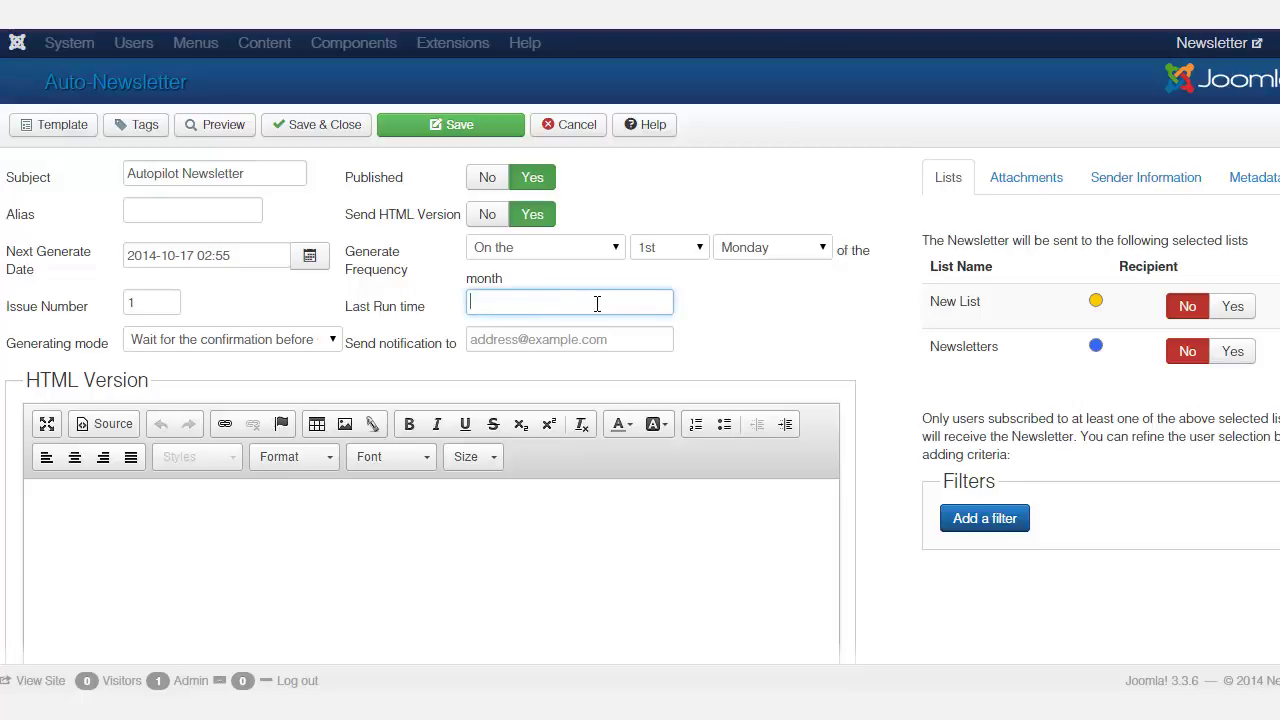
# Switch the generate frequency to Every and view the available interval units
pyautogui.click(521, 256)
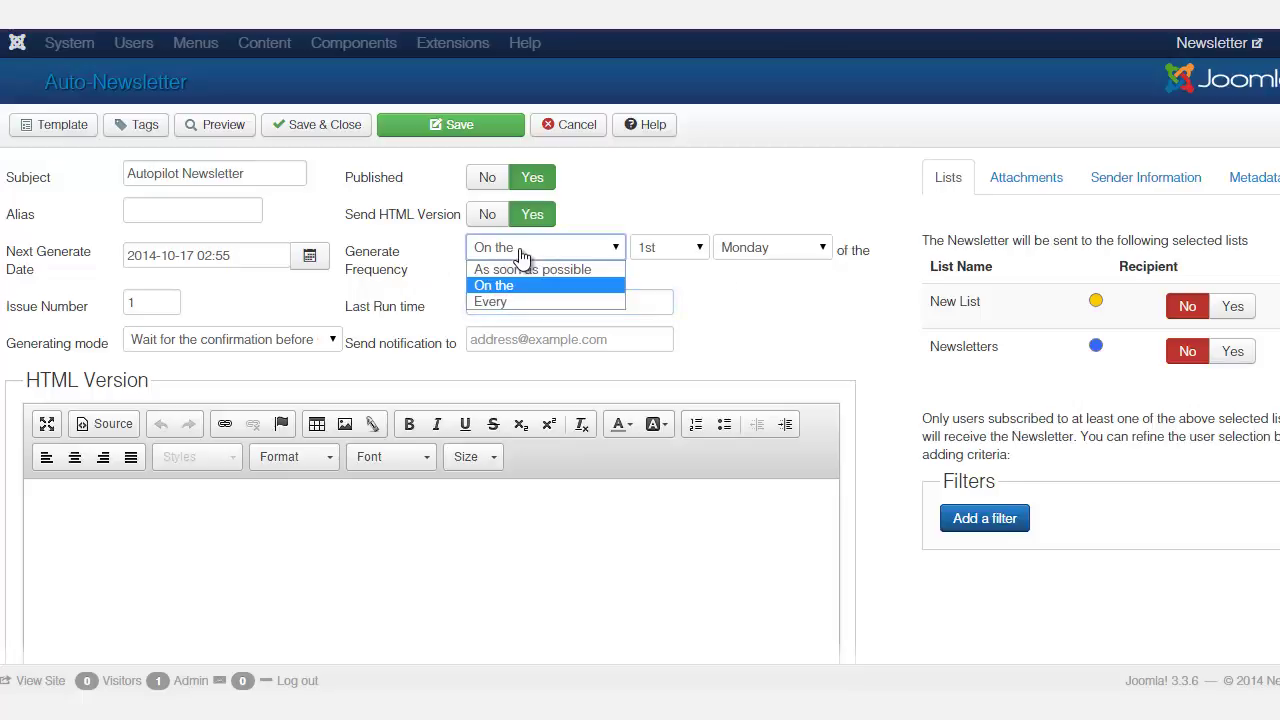
pyautogui.click(522, 300)
pyautogui.click(727, 247)
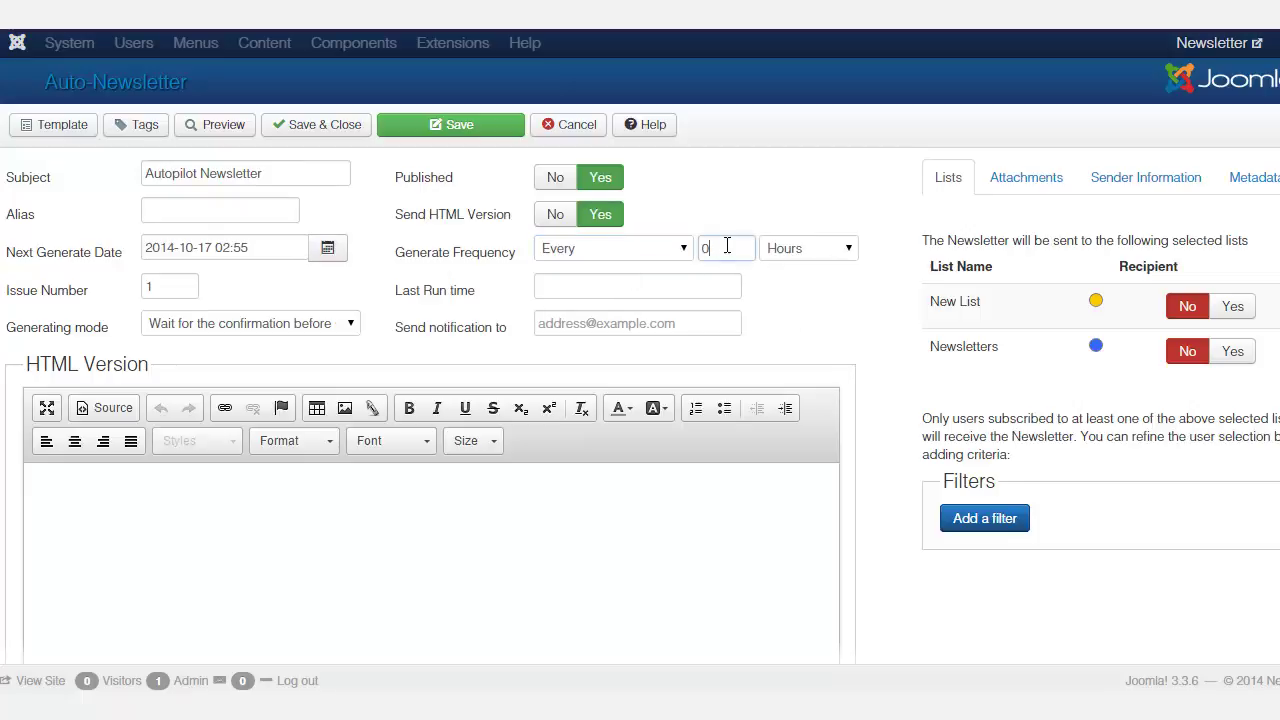
pyautogui.click(782, 252)
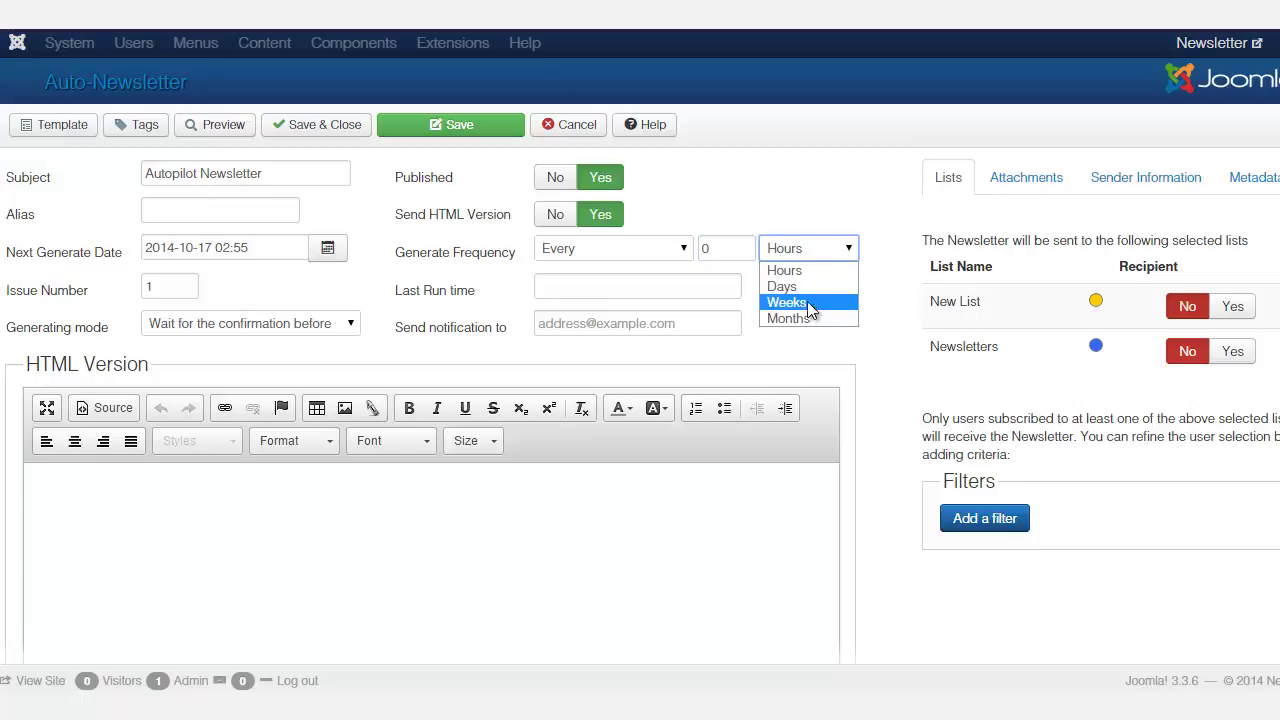
pyautogui.click(787, 207)
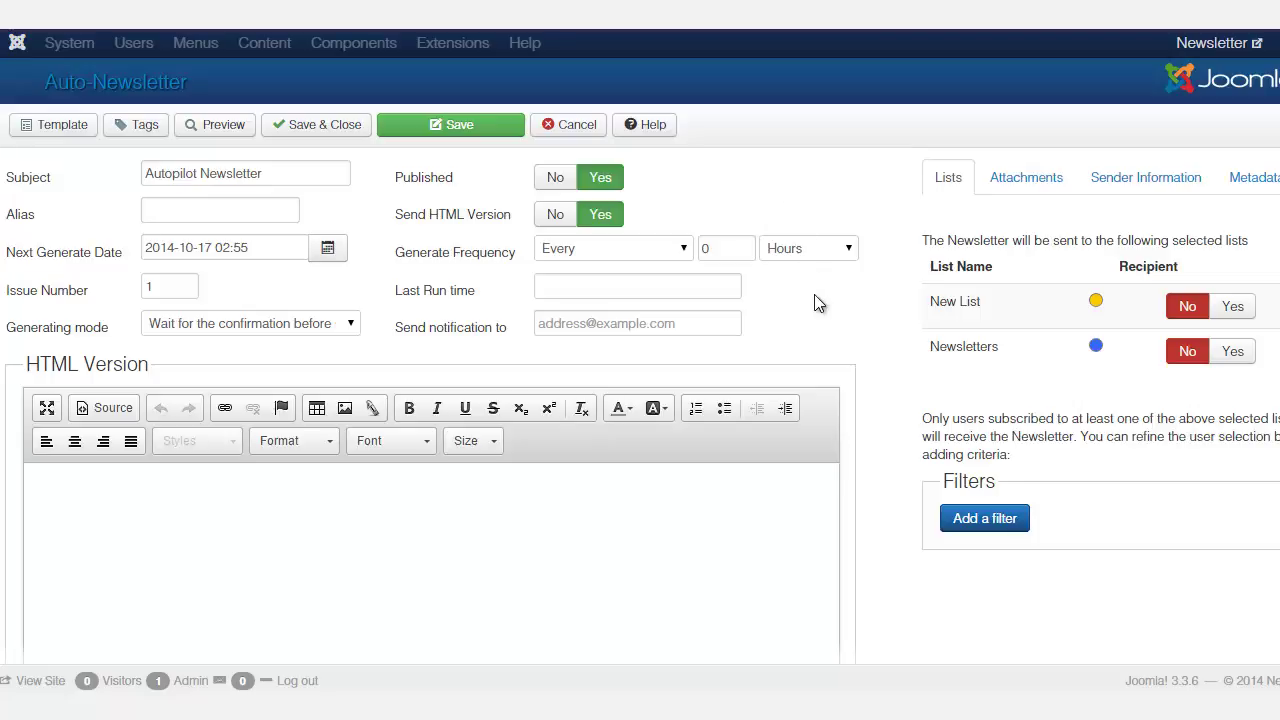
# Review the generating mode options and look over the HTML Version editing area
pyautogui.click(306, 323)
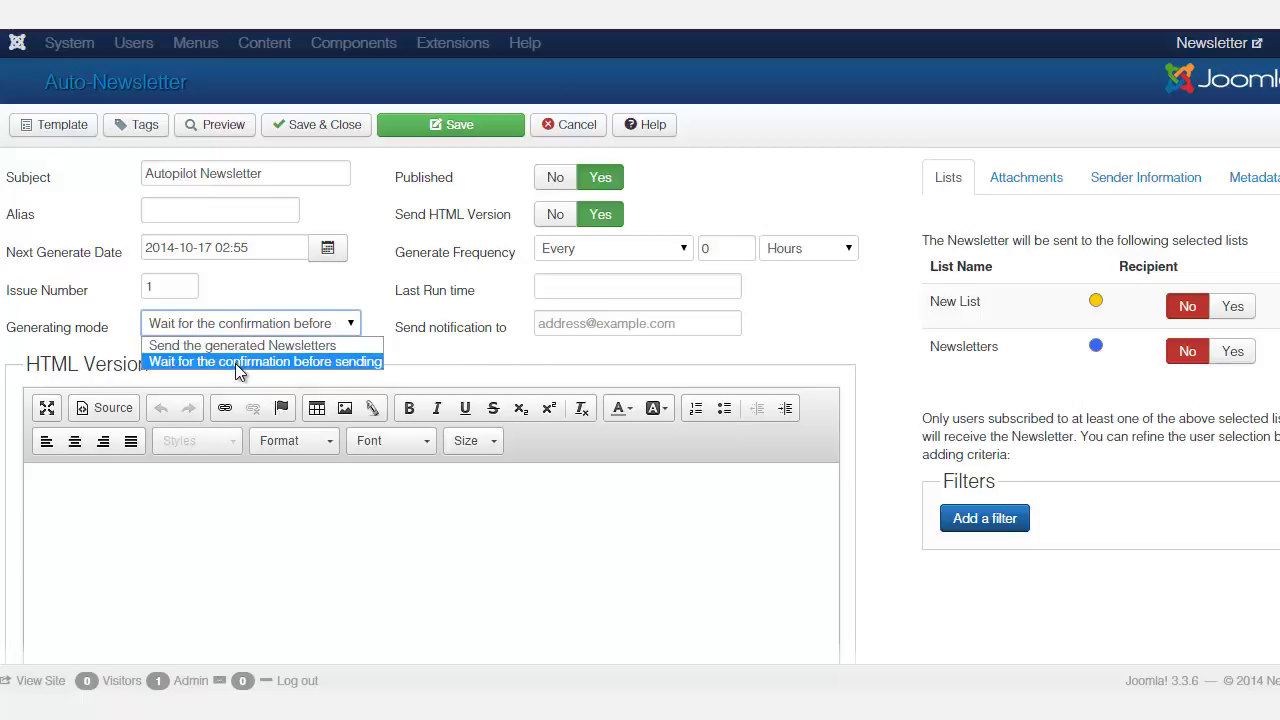
pyautogui.click(840, 330)
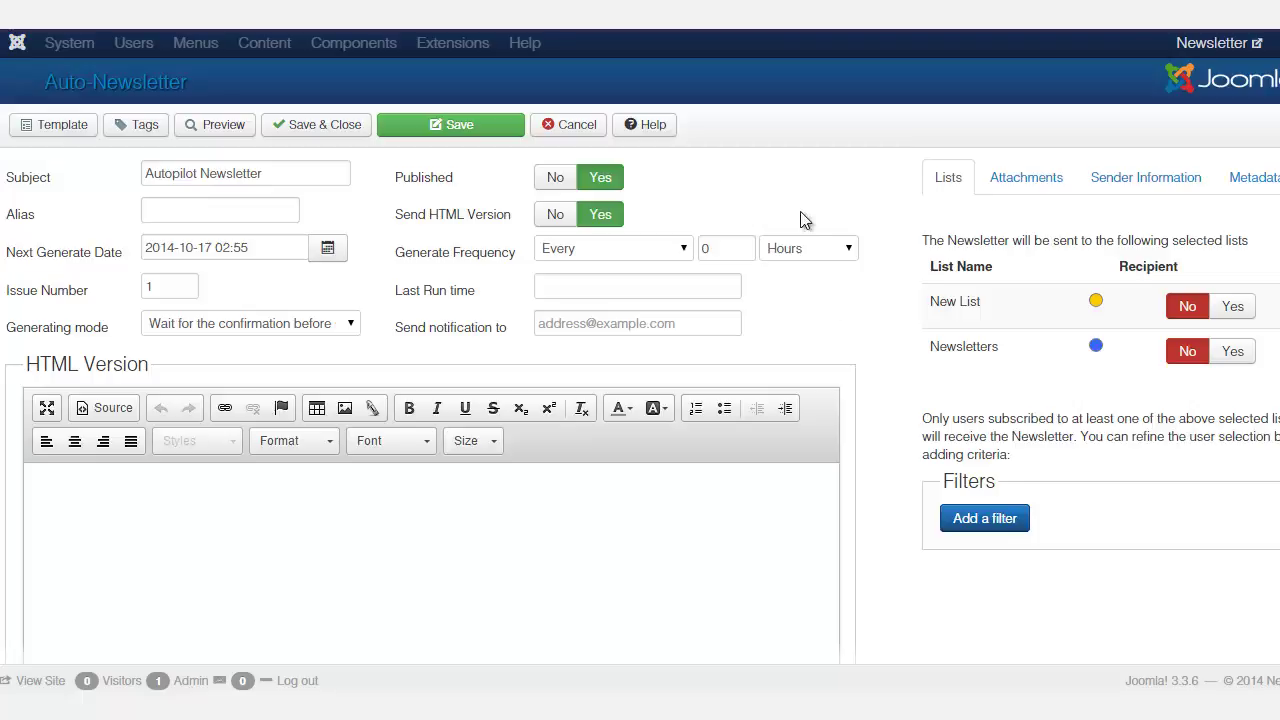
pyautogui.click(675, 552)
pyautogui.scroll(-2, 522, 540)
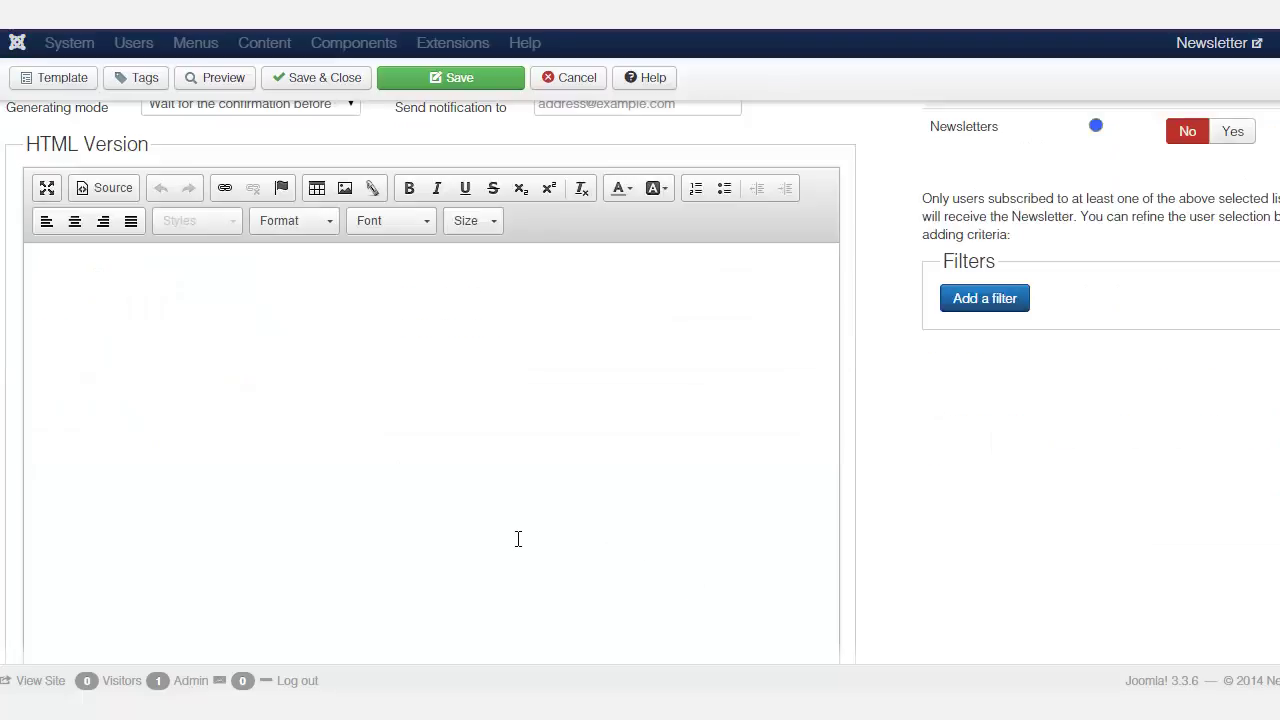
pyautogui.scroll(2, 1006, 371)
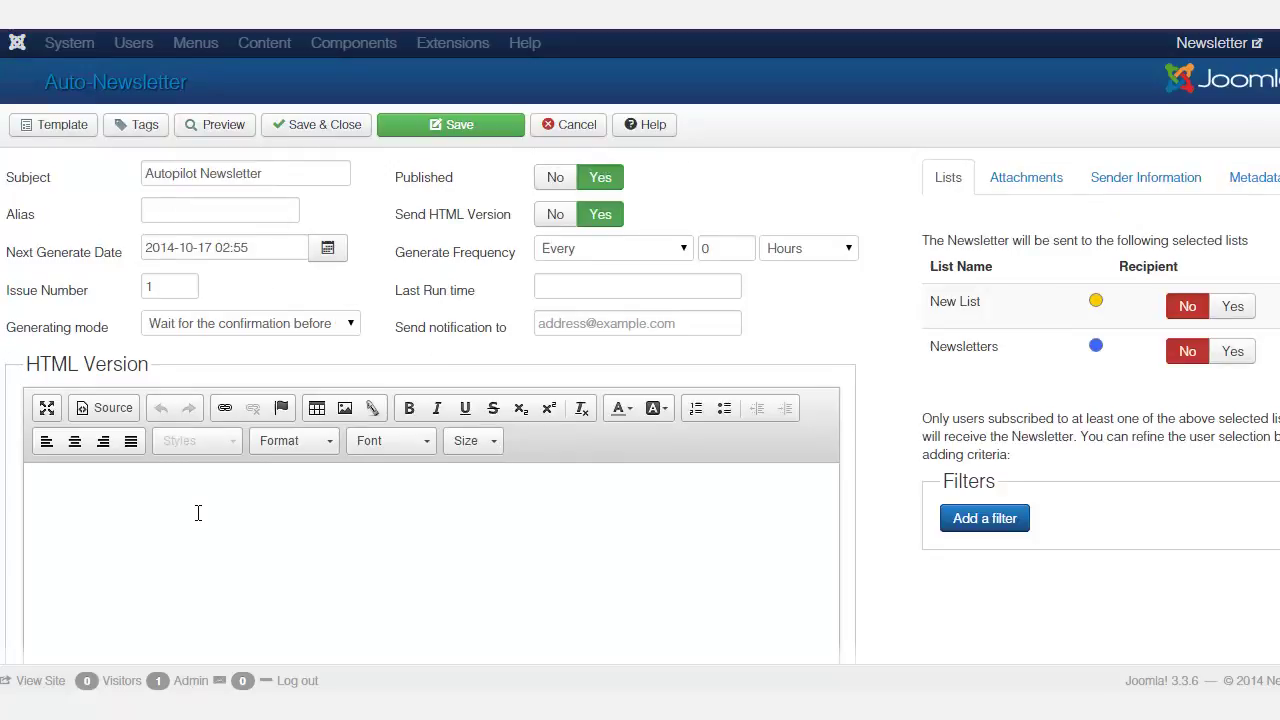
# Apply the Technology template to the newsletter content
pyautogui.click(63, 127)
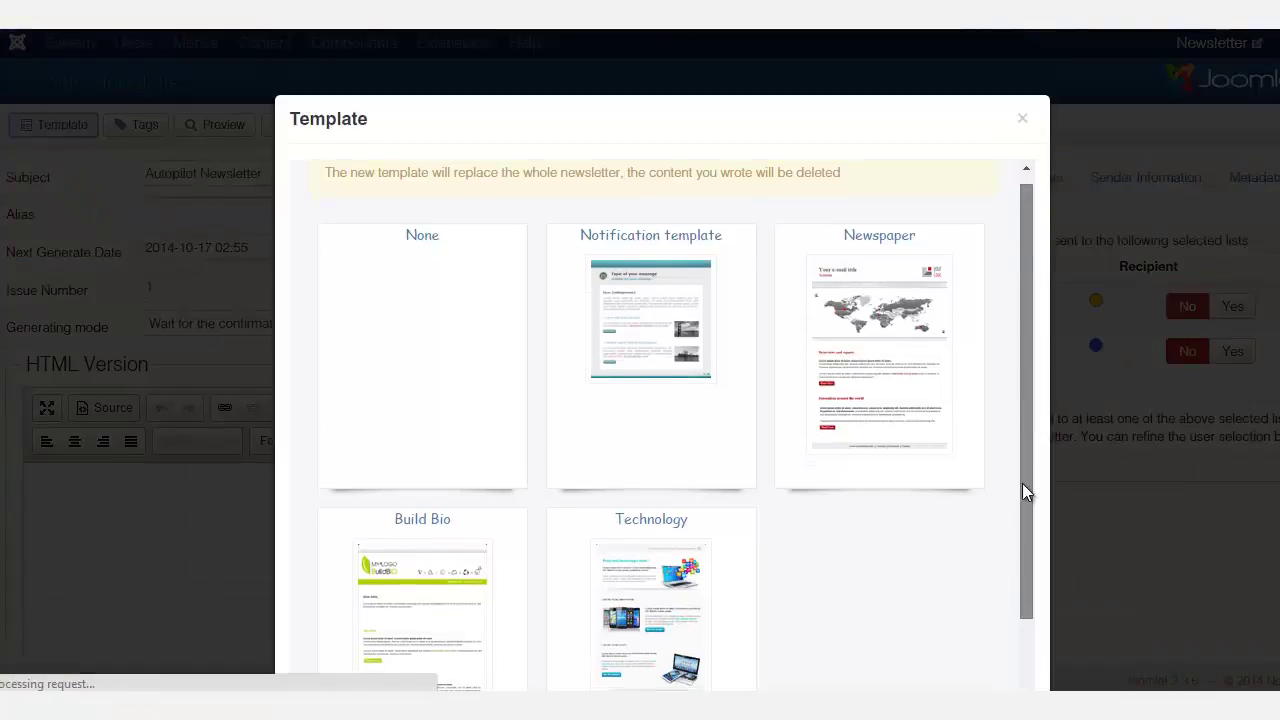
pyautogui.scroll(-2, 638, 500)
pyautogui.click(638, 500)
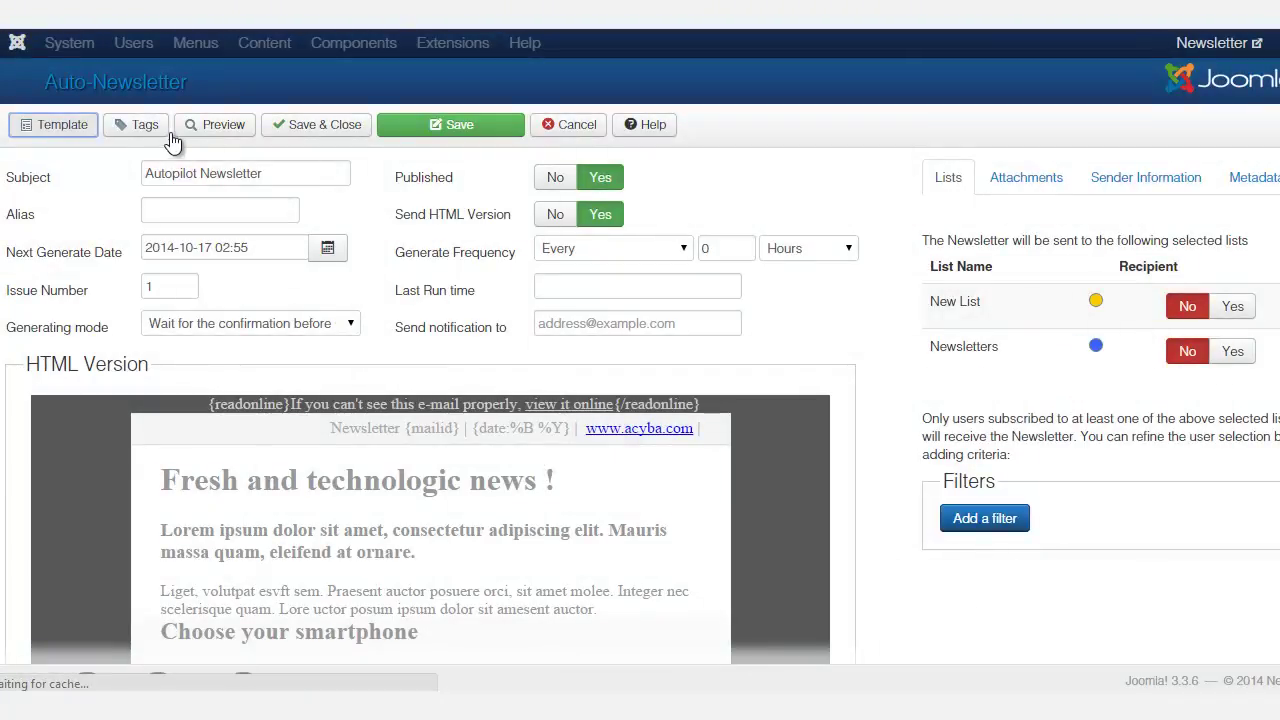
# Browse the insertable Subscription, Subscriber and Joomla User tags without adding any to the newsletter
pyautogui.click(143, 127)
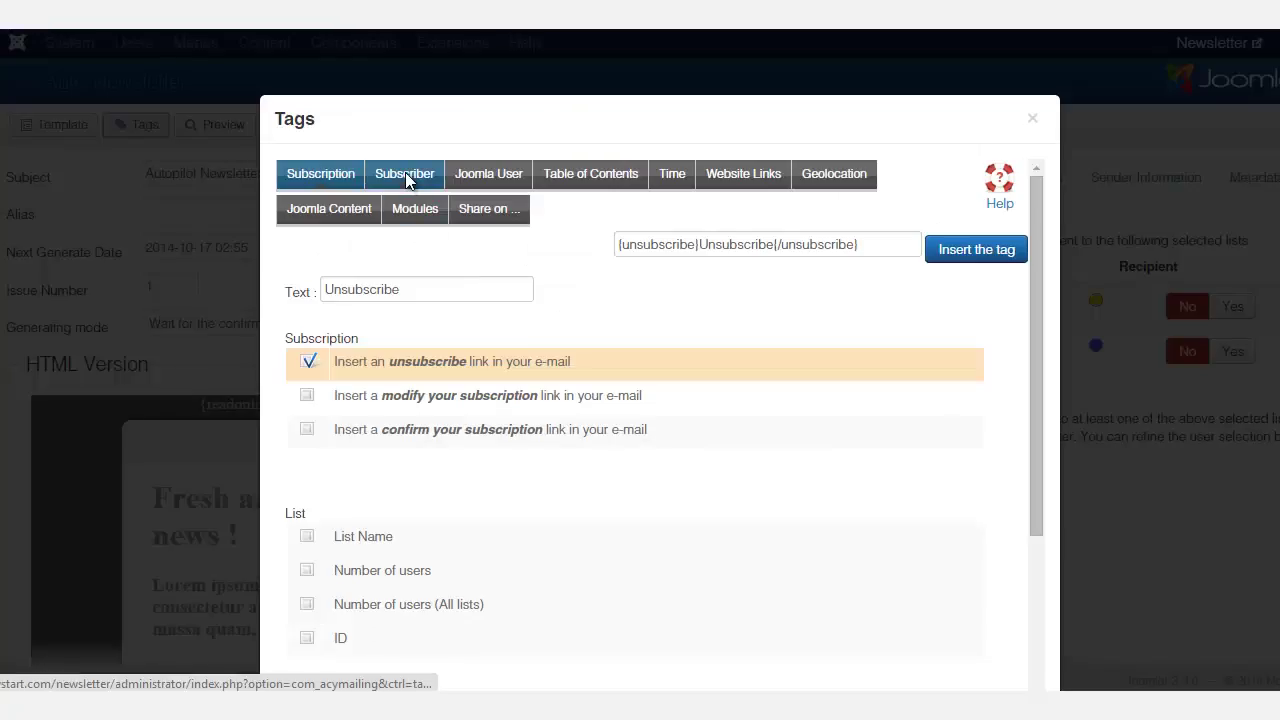
pyautogui.click(405, 175)
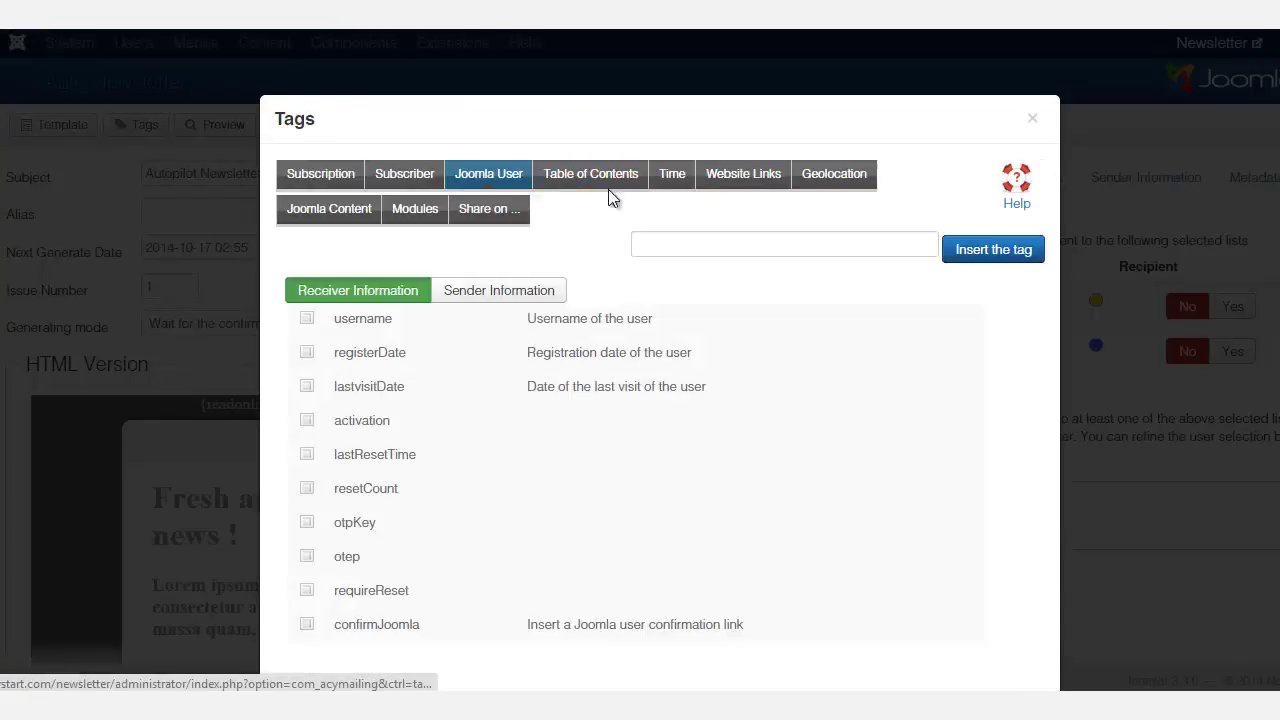
pyautogui.press('Escape')
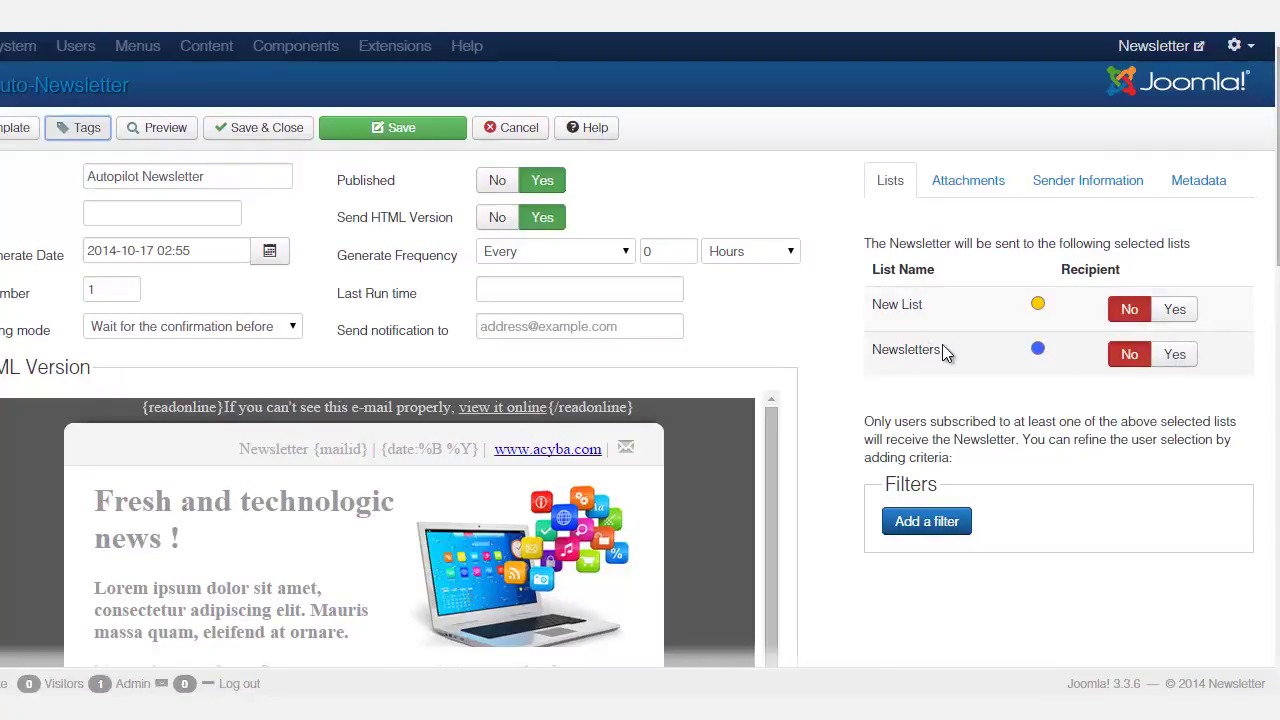
# Review the newsletter's recipient lists, attachments, sender information and metadata settings, ending on the recipient lists
pyautogui.moveTo(950, 357)
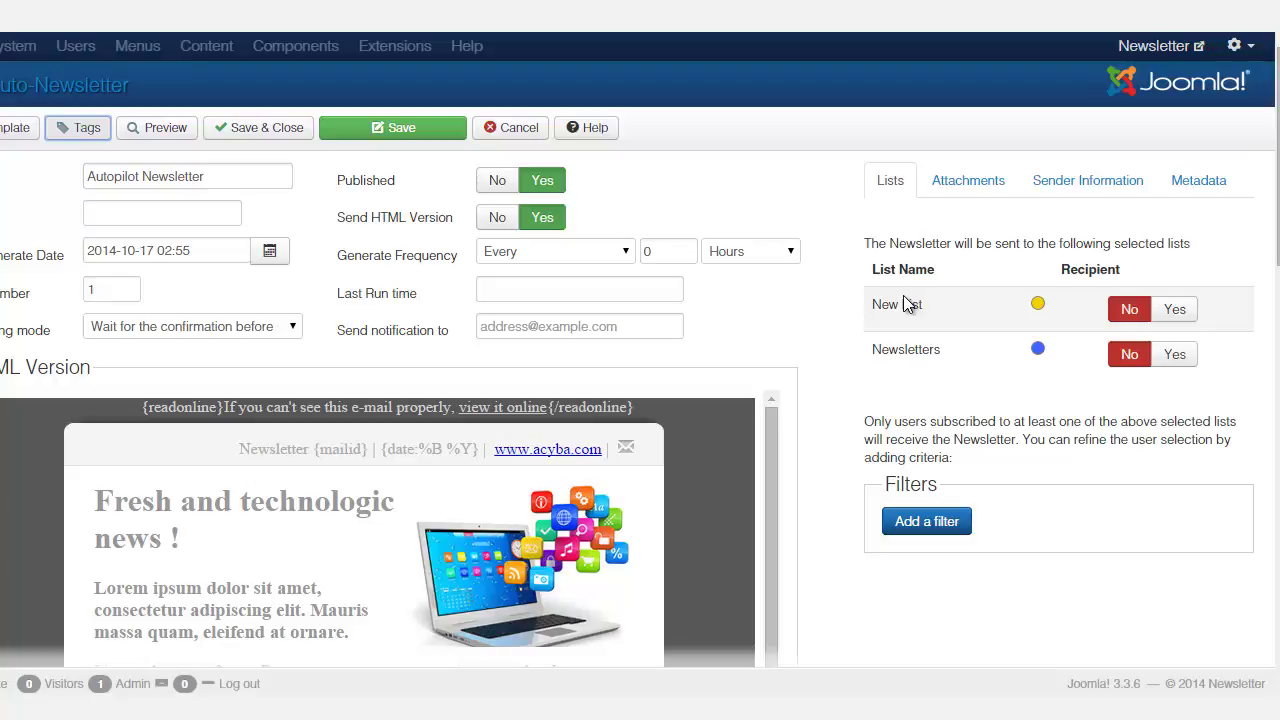
pyautogui.click(970, 193)
pyautogui.click(1072, 195)
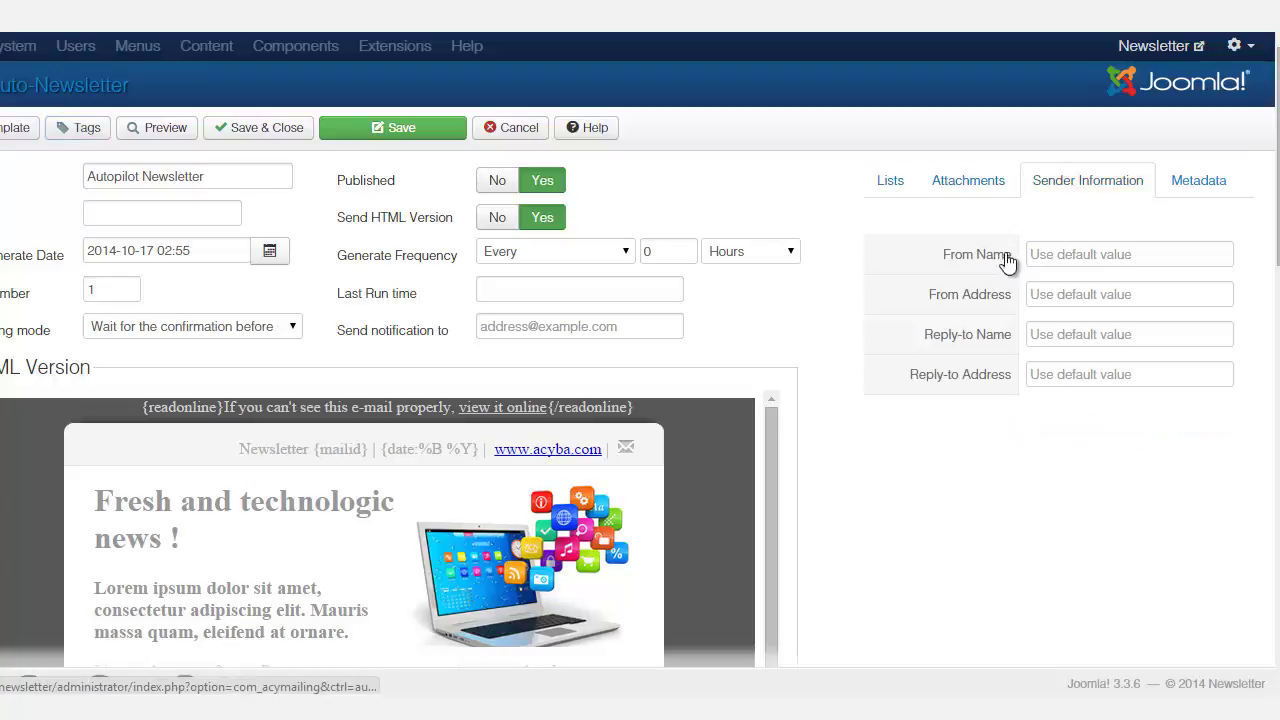
pyautogui.click(1071, 254)
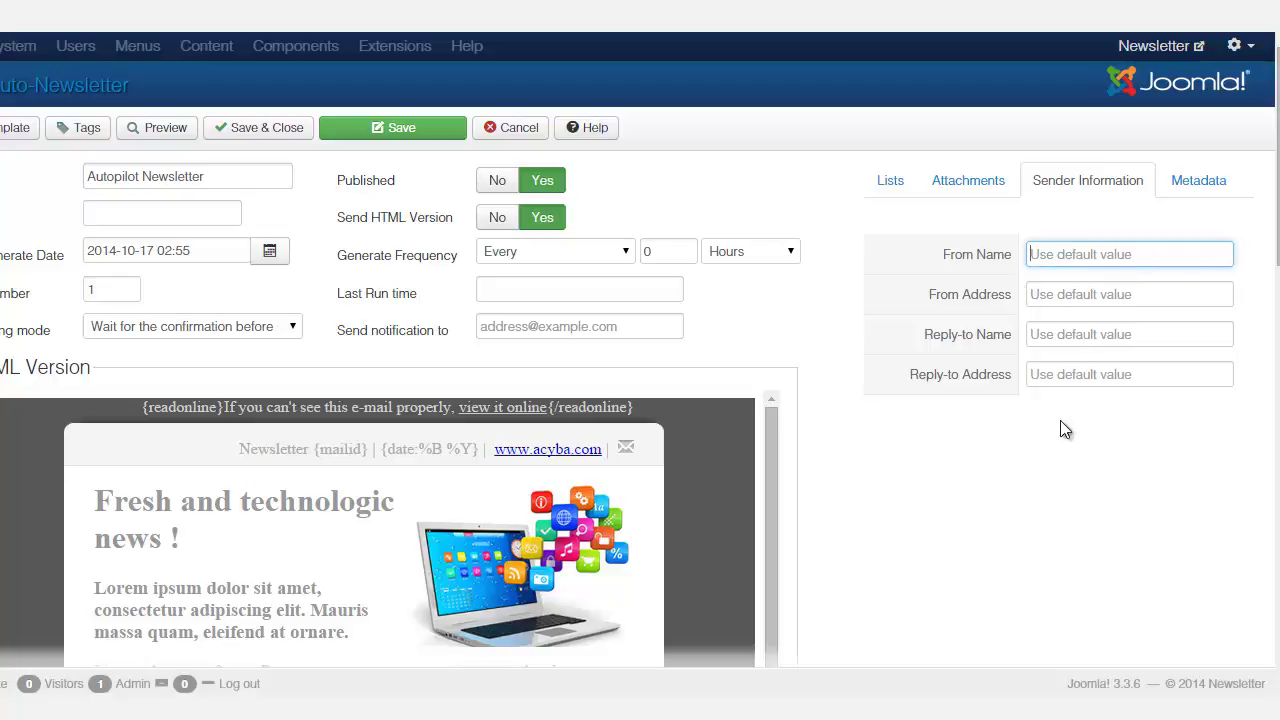
pyautogui.click(1205, 180)
pyautogui.click(894, 182)
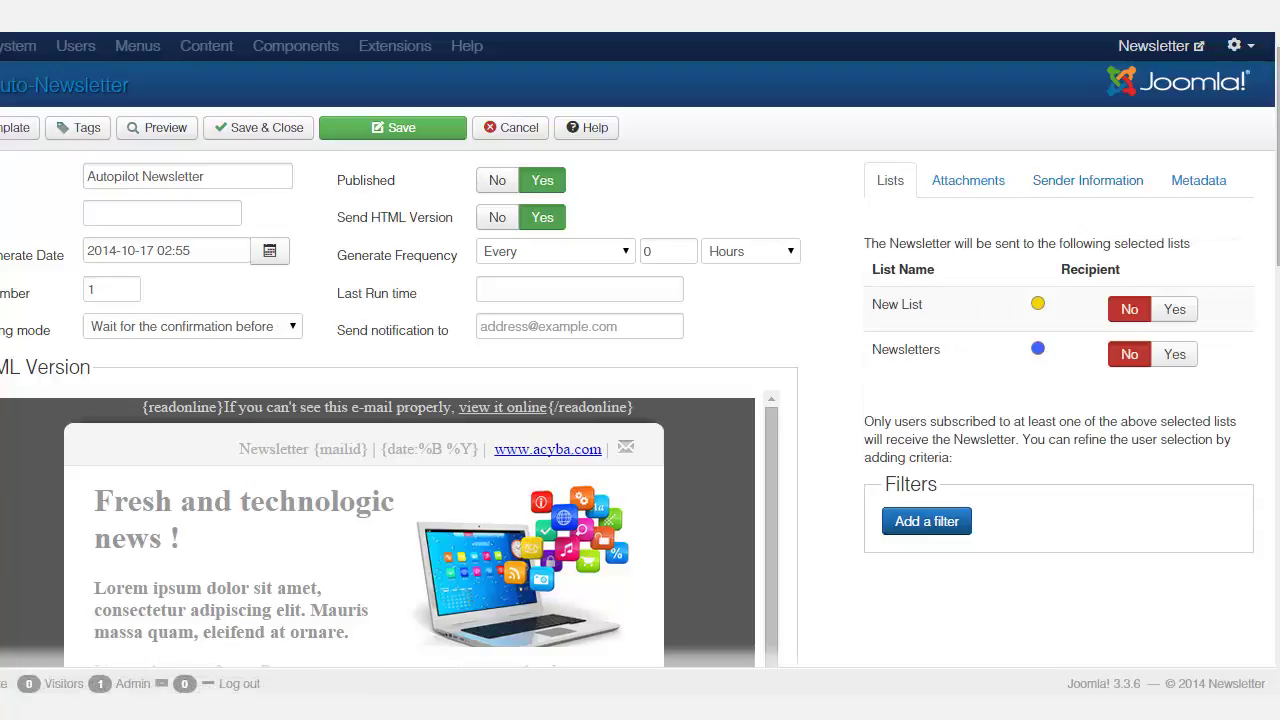